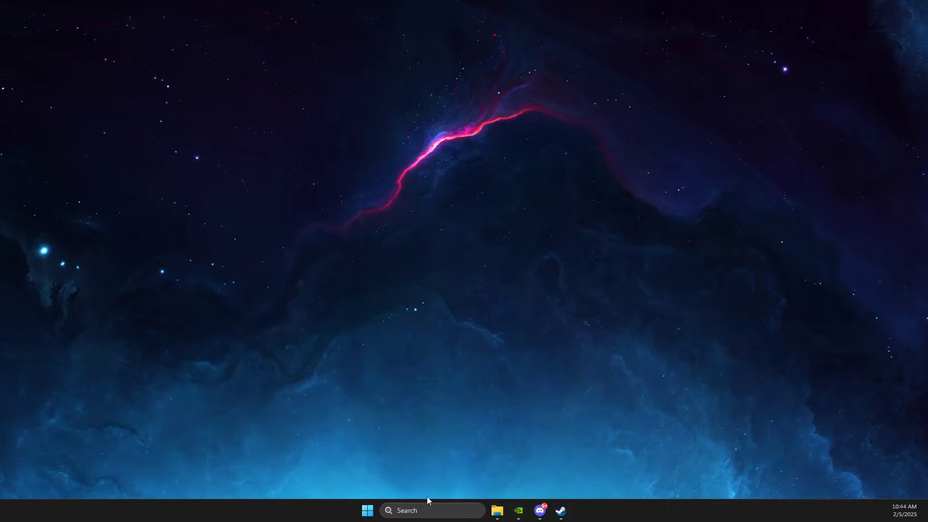
Open the taskbar Search to find Task Manager
click(433, 510)
Launch Task Manager, filter processes by 'one', and end Microsoft OneDrive
click(492, 206)
click(475, 90)
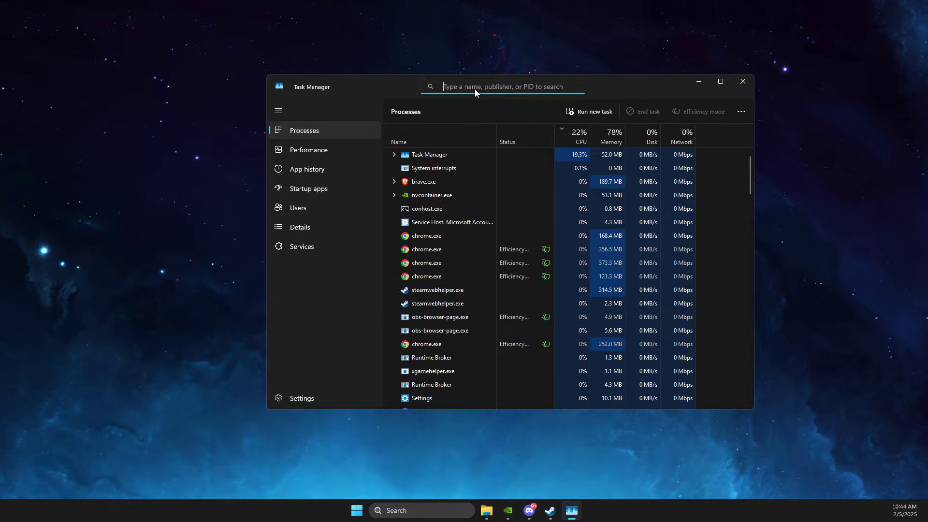
text(one)
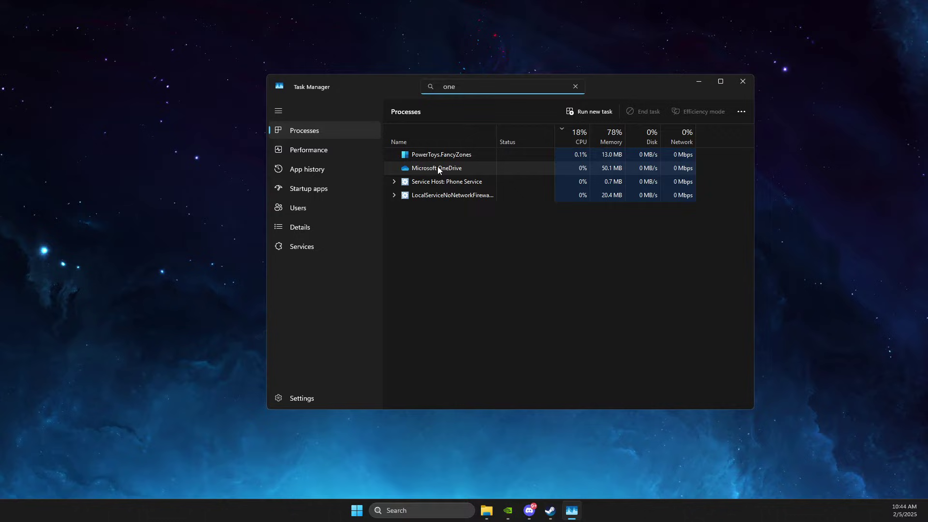
click(439, 169)
right_click(438, 169)
click(474, 173)
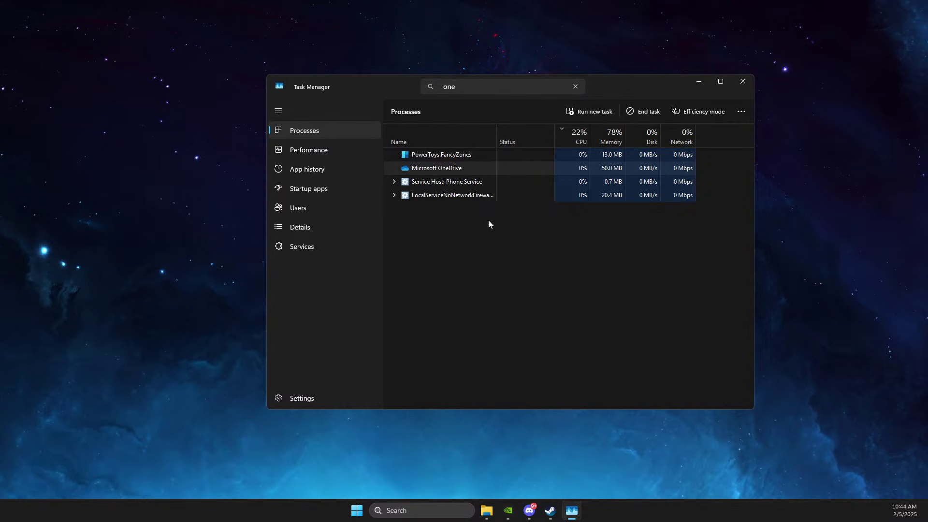
Check that OneDrive.exe shows Disabled in Startup apps, then close Task Manager
click(304, 190)
click(428, 184)
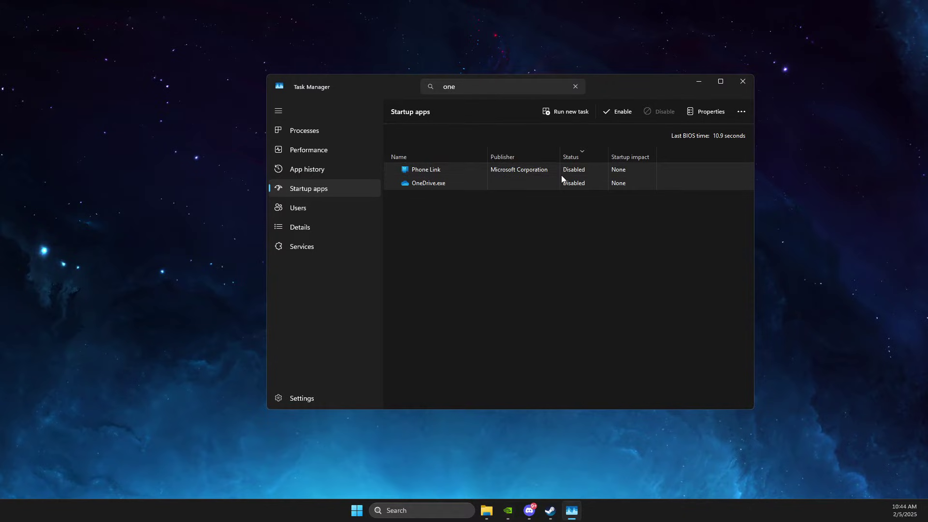
right_click(572, 182)
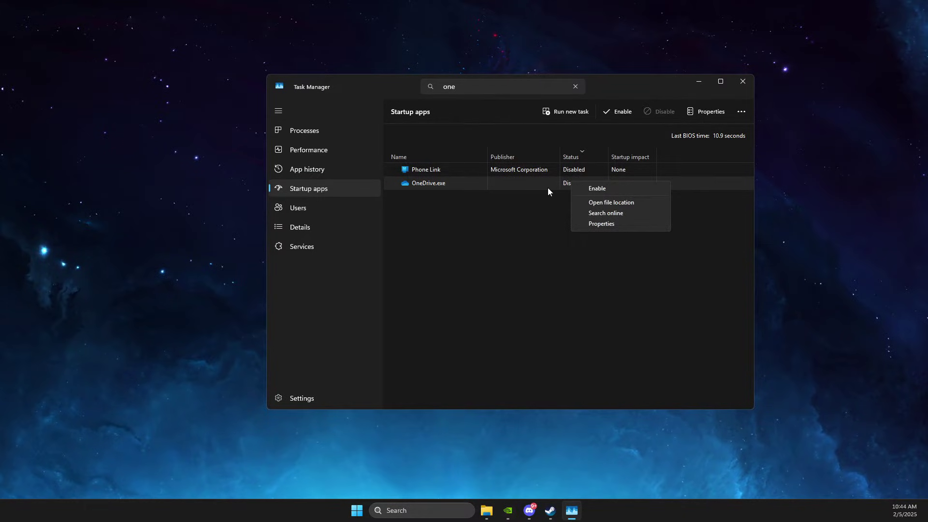
click(432, 191)
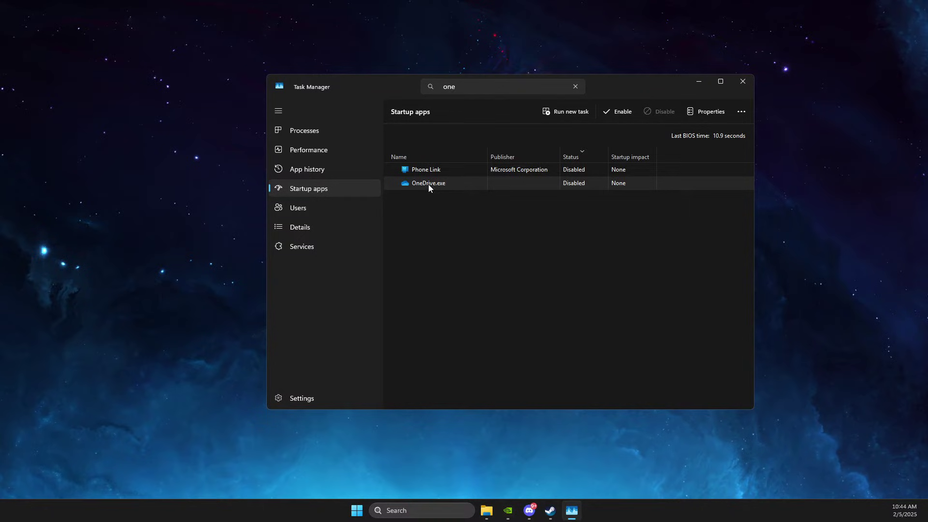
double_click(428, 183)
click(743, 82)
Find Microsoft OneDrive in Settings' installed apps with 'onedr', open its menu, then close Settings
click(451, 510)
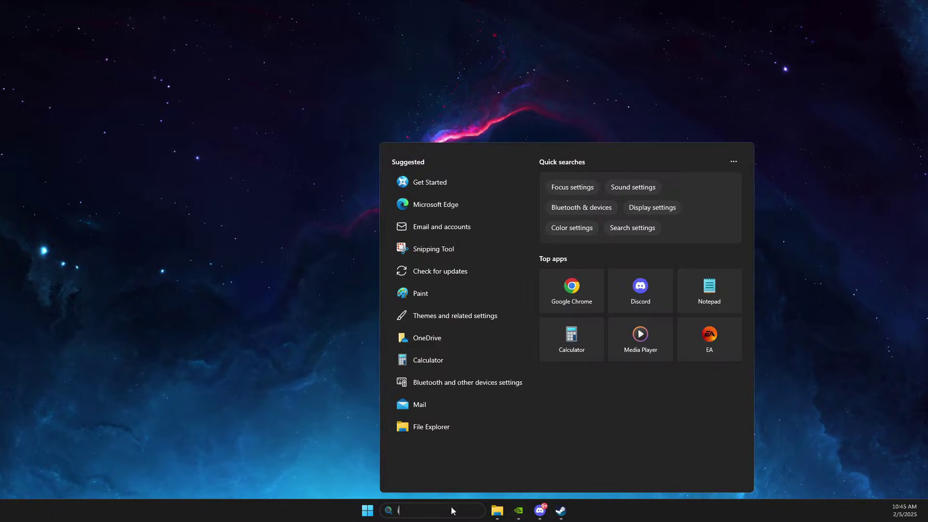
text(installed apps)
key(Return)
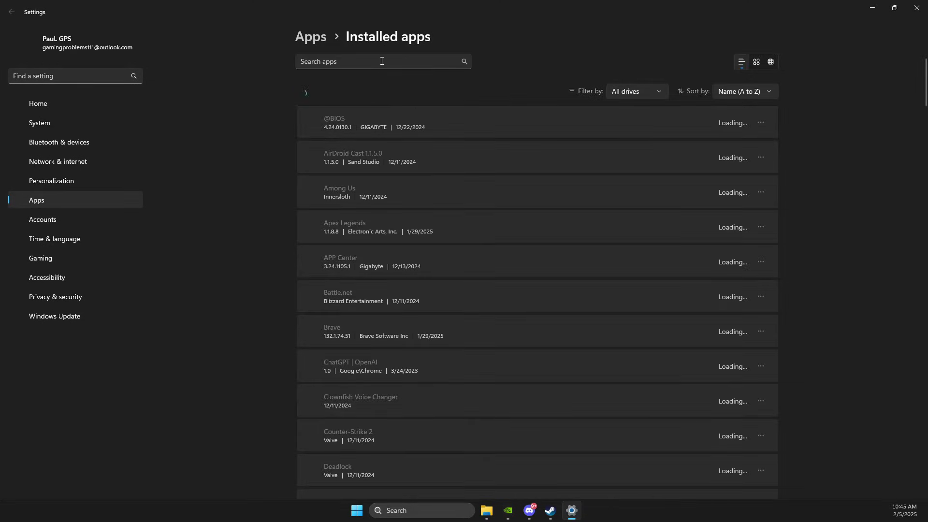
click(382, 61)
text(onedr)
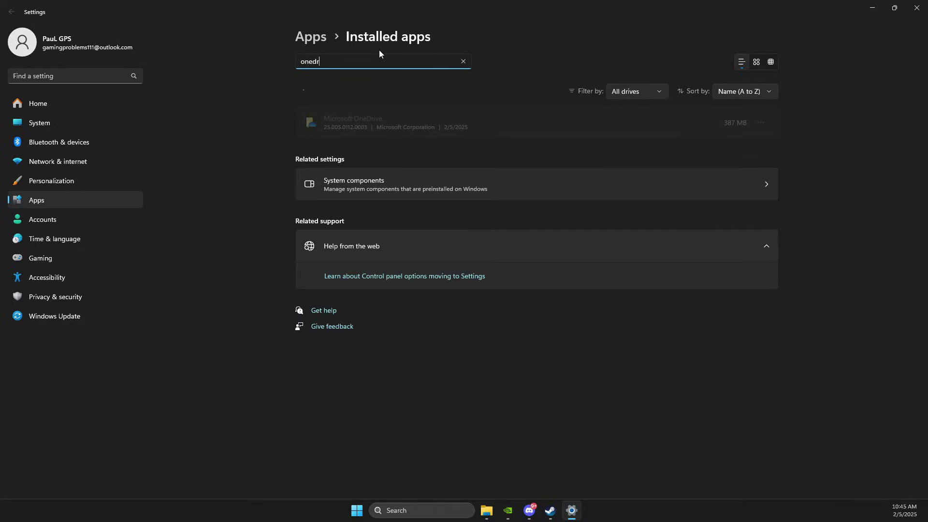
click(761, 122)
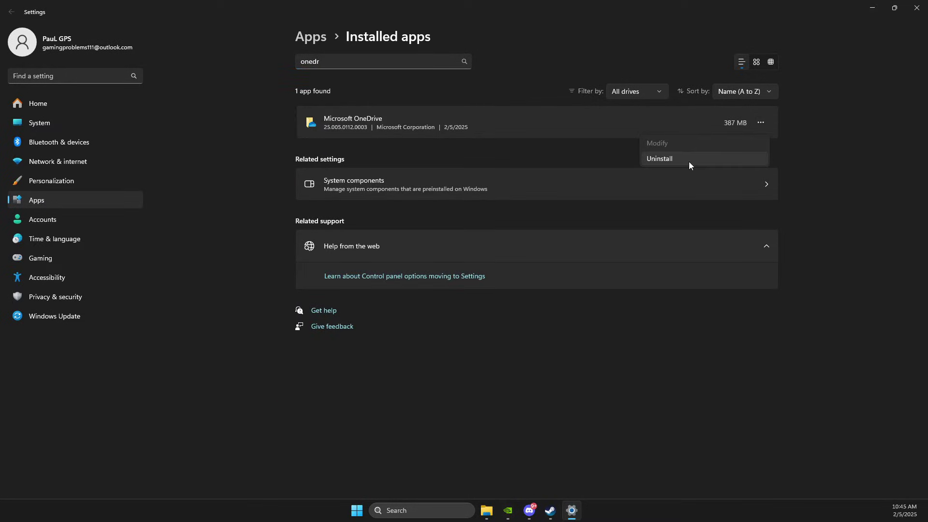
click(916, 8)
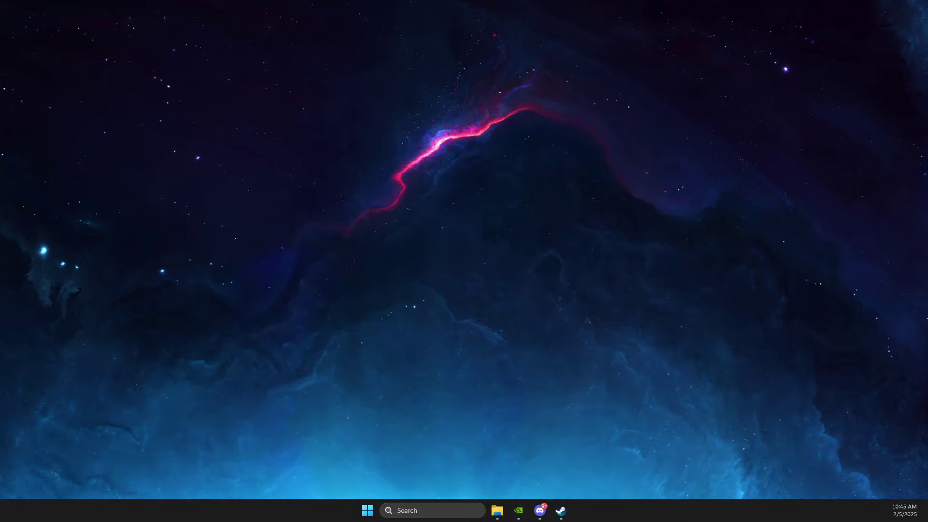
Open the Rockstar Games Launcher install folder from its shortcut and select the address-bar path
click(432, 510)
text(rockstar Games Launcher)
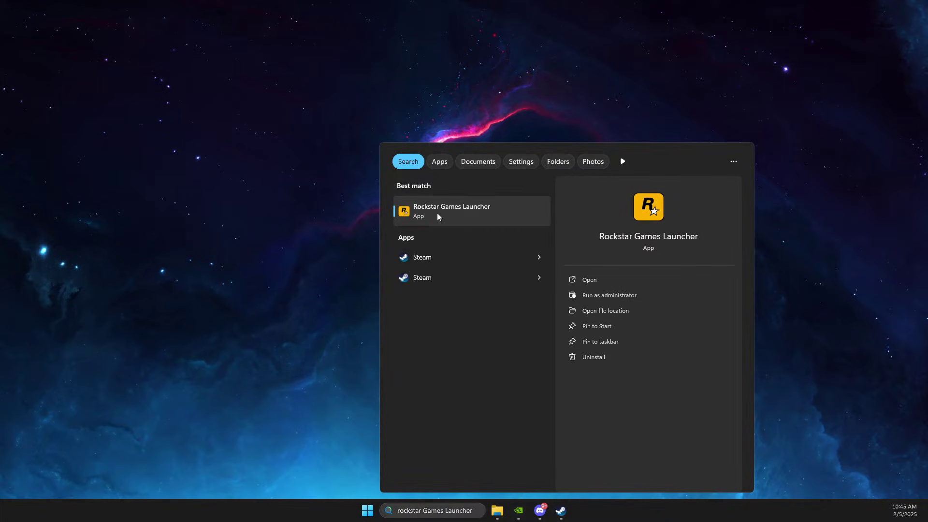
right_click(437, 212)
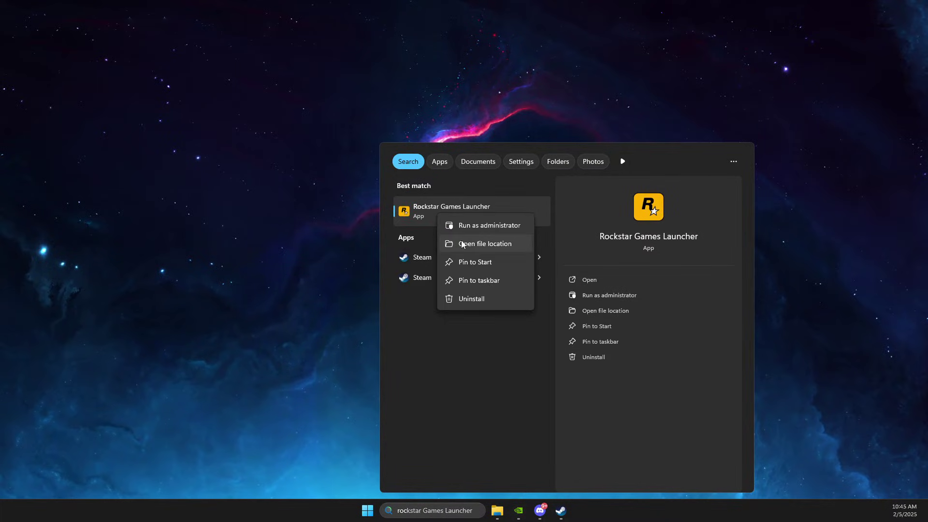
click(462, 244)
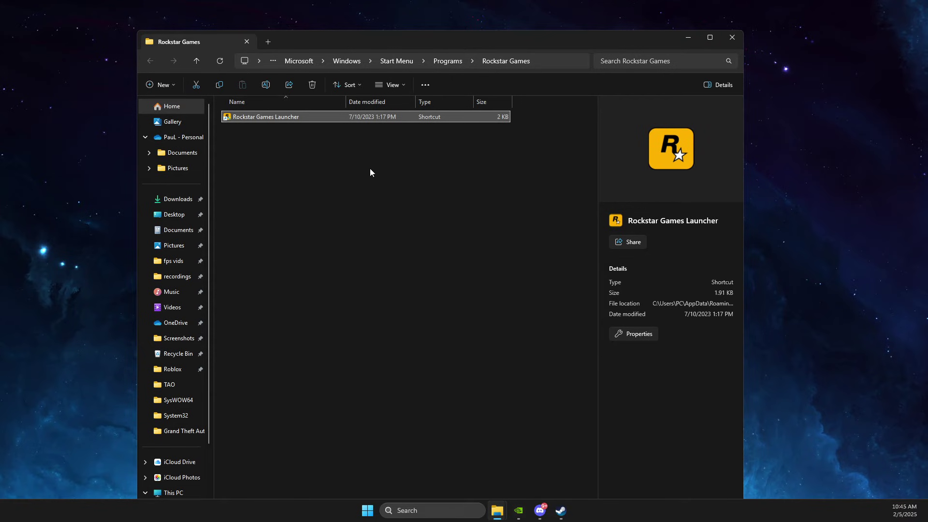
right_click(275, 117)
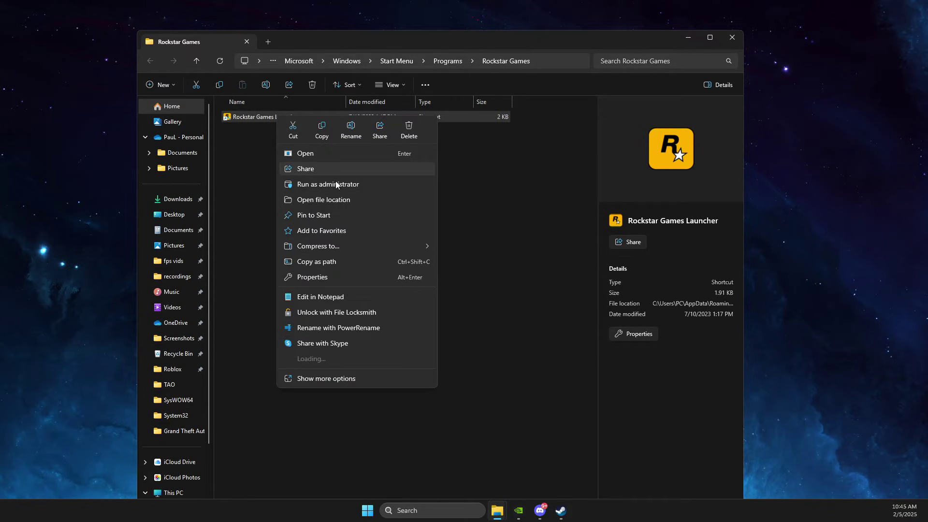
click(339, 199)
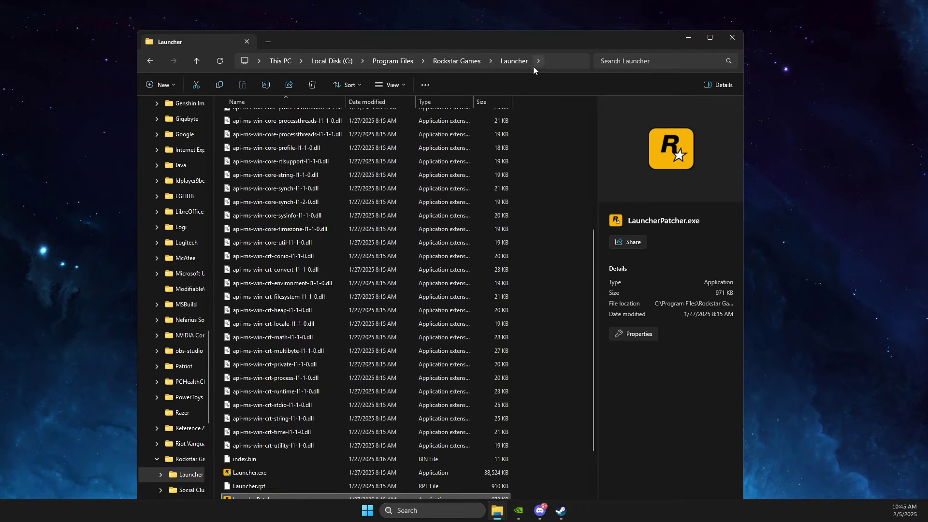
click(550, 61)
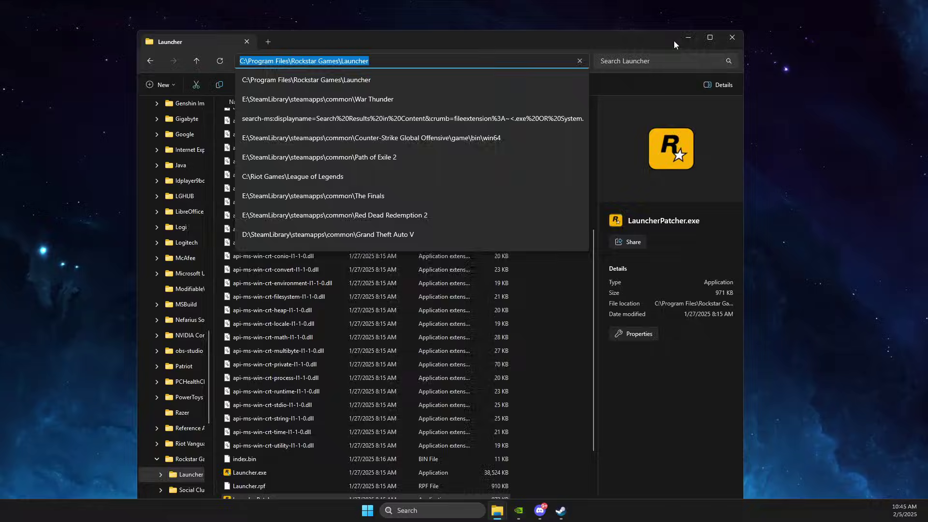
Search 'virus & threat protection' and open its Manage settings page
click(687, 37)
click(450, 510)
text(VALORANTirus)
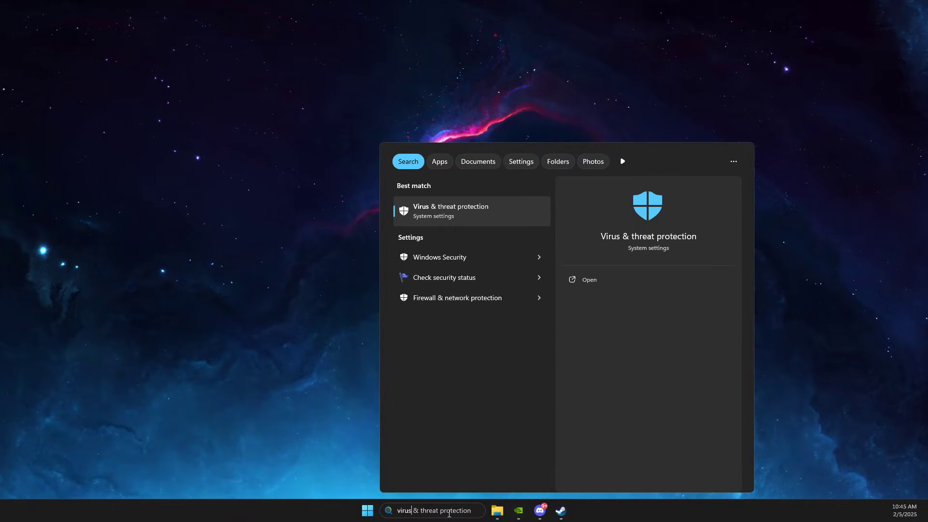
click(431, 220)
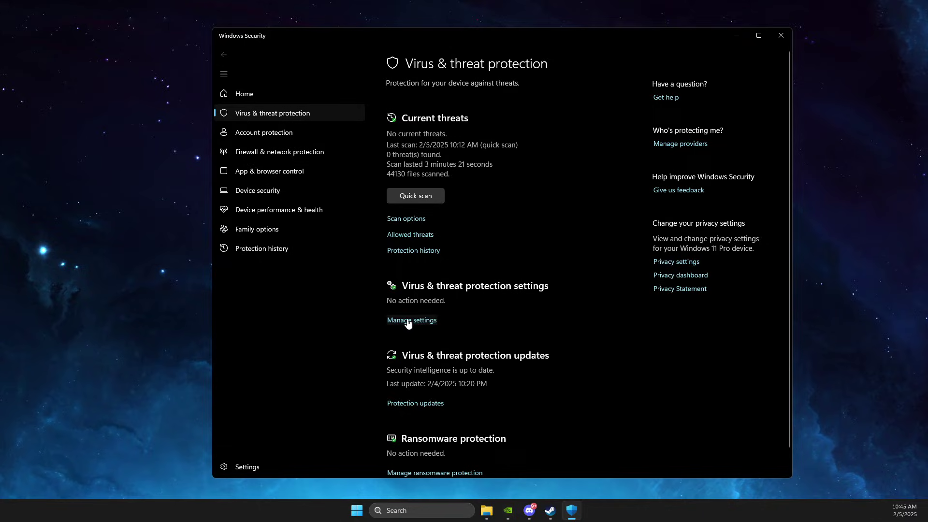
click(415, 321)
scroll(500, 330, down, 5)
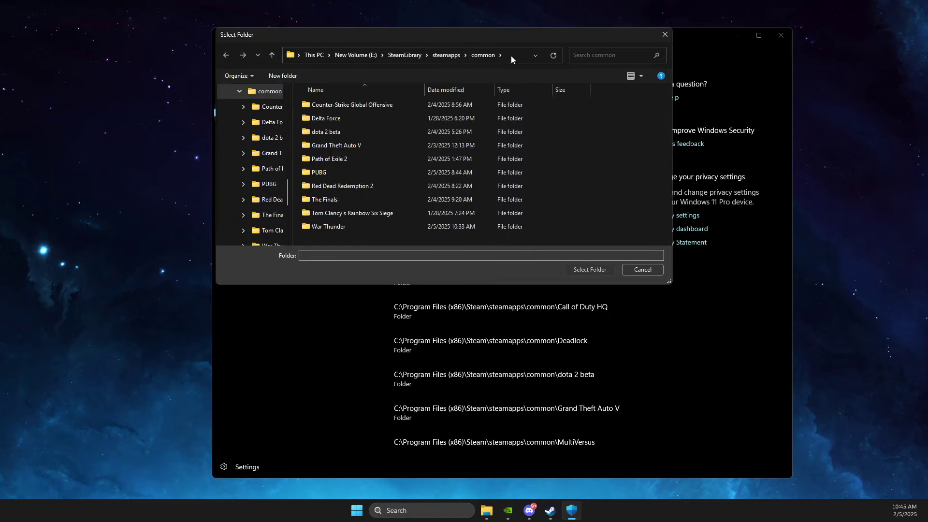
Add the Rockstar Games folder, parent of the pasted Launcher path, as a folder exclusion
click(511, 56)
text(C:\Program Files\Rockstar Games\Launcher)
key(Return)
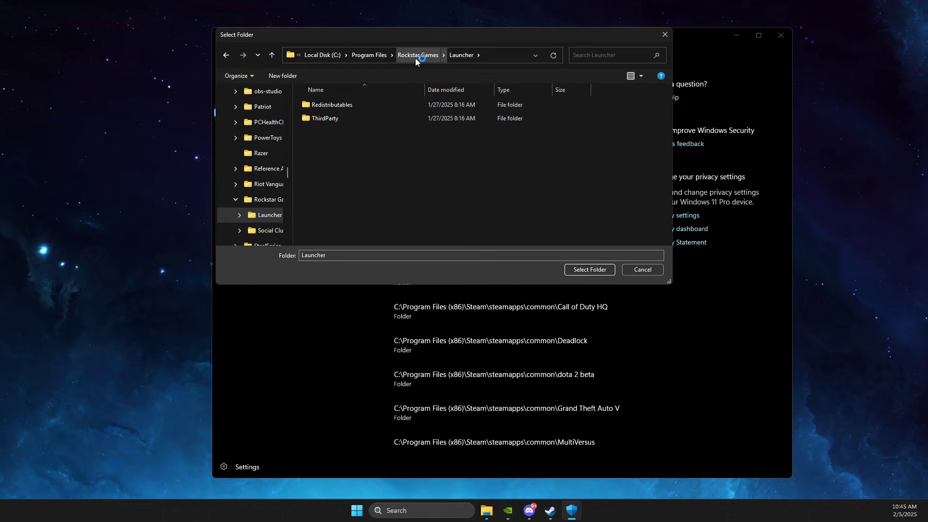
click(414, 56)
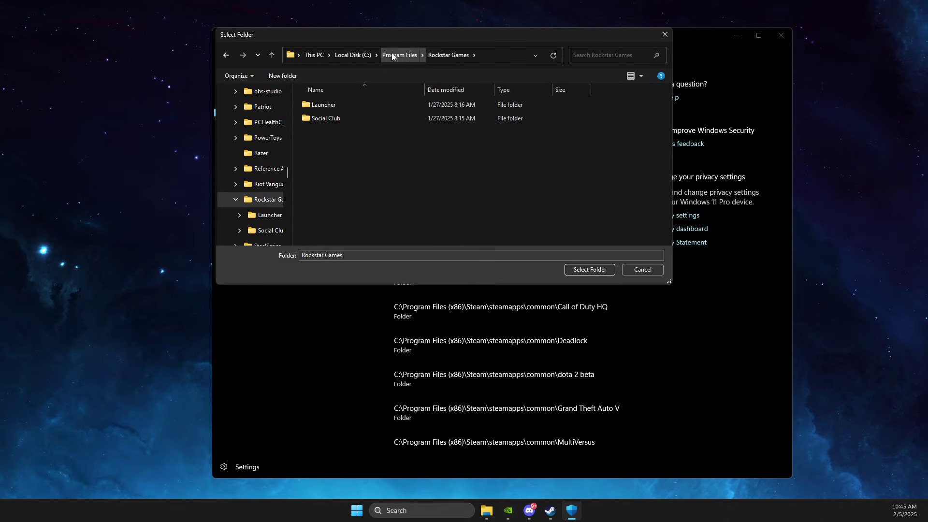
click(587, 269)
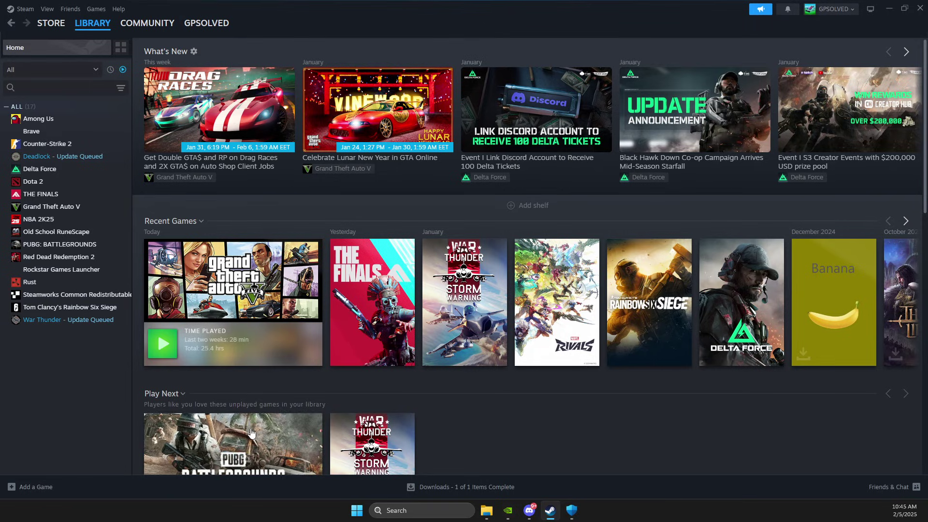
Add a non-Steam game, choosing Launcher.exe from C:\Program Files\Rockstar Games\Launcher
click(33, 486)
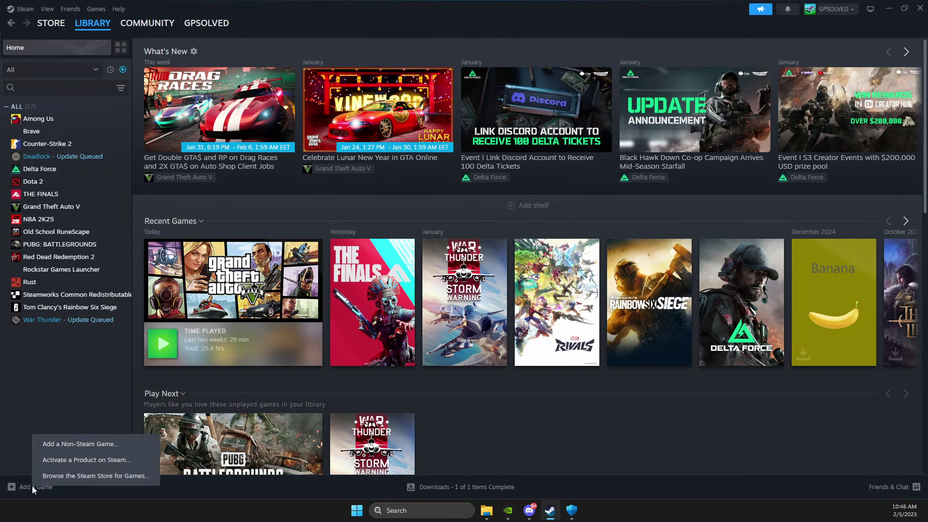
click(66, 443)
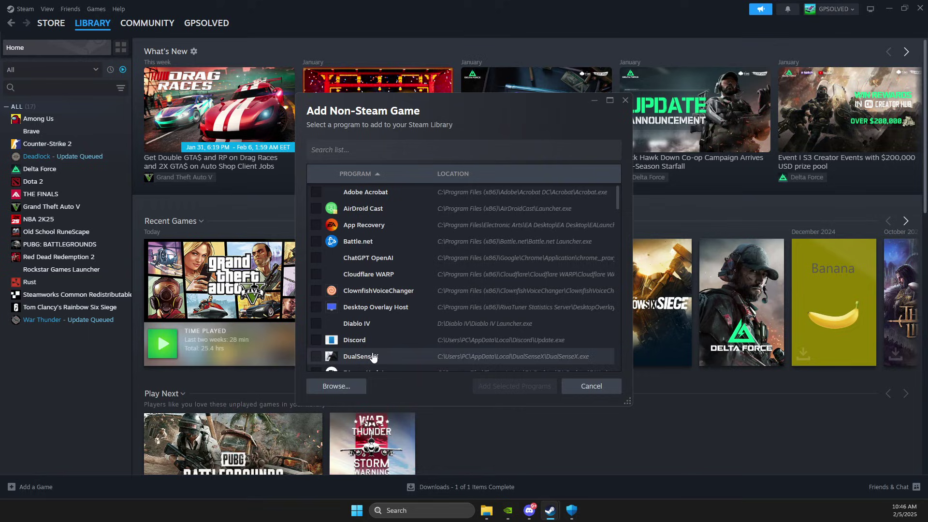
click(336, 386)
click(494, 68)
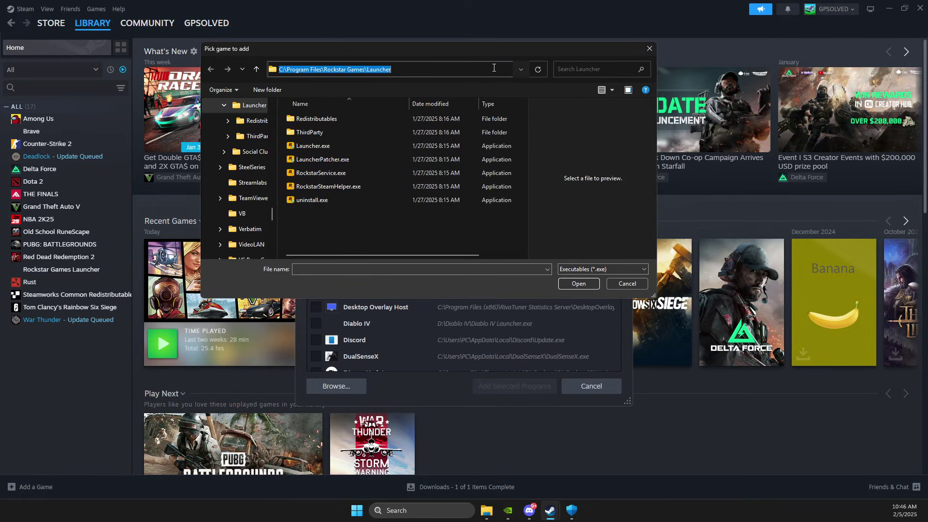
key(Return)
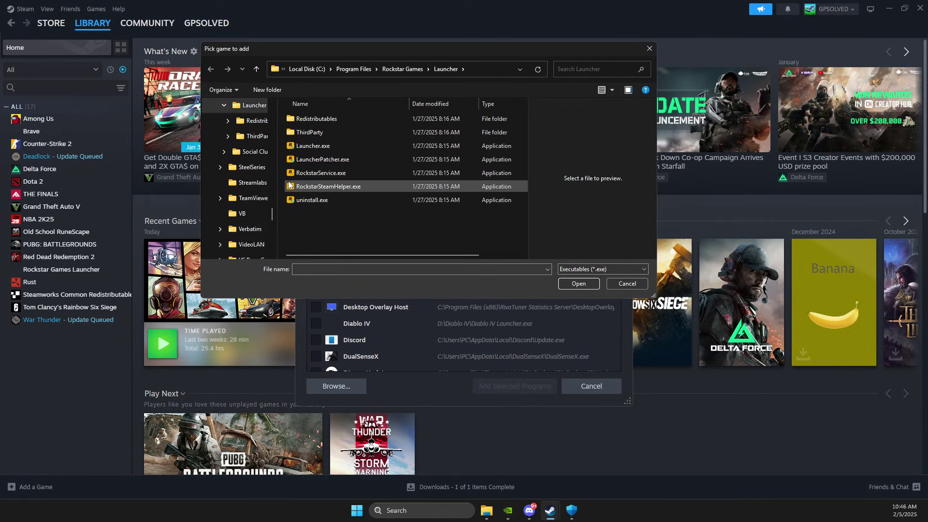
click(328, 146)
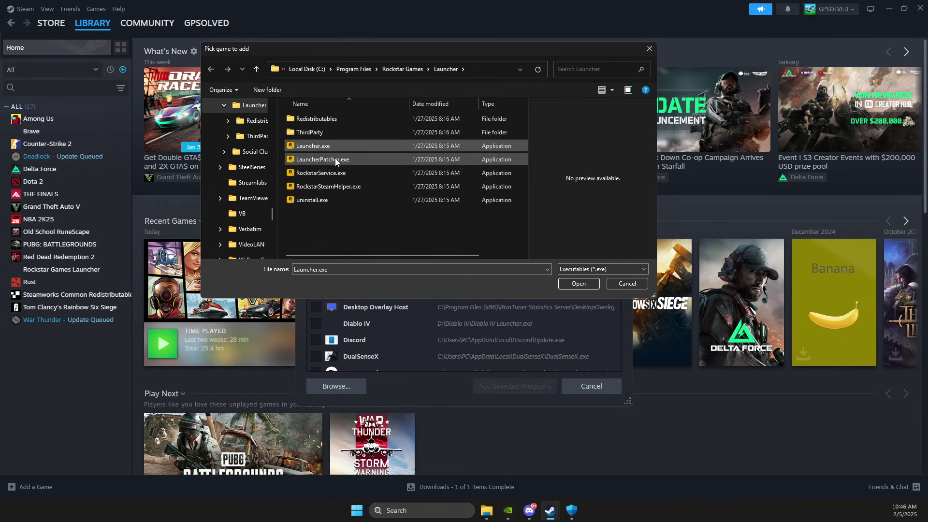
click(578, 283)
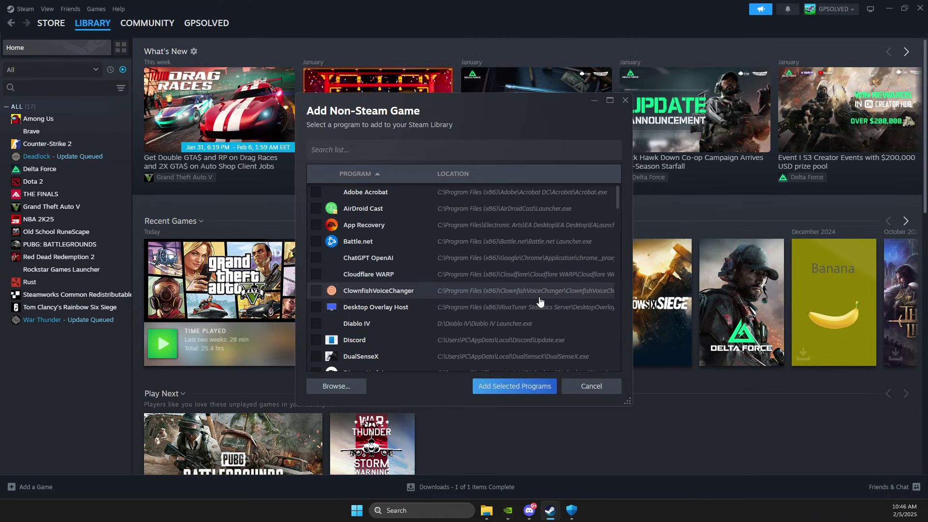
Add Launcher to the Steam library and press PLAY on its page
click(500, 387)
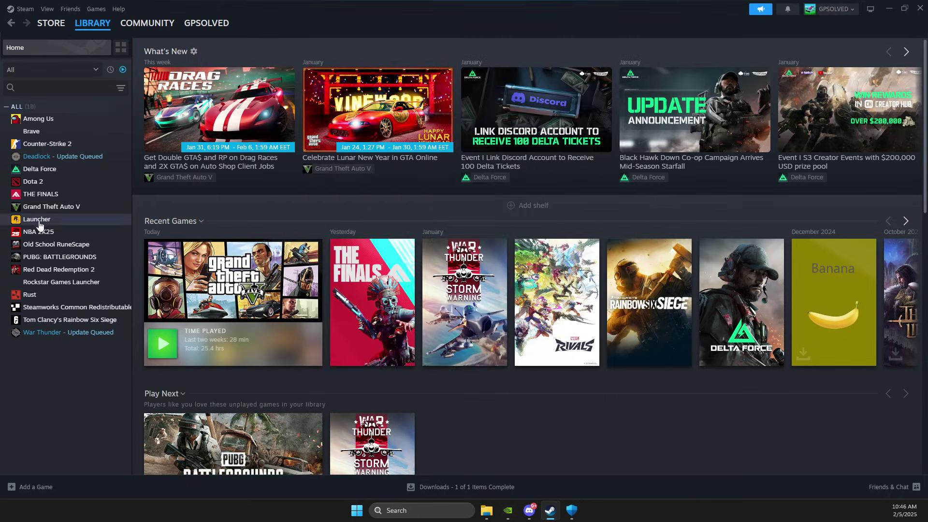
click(40, 220)
click(205, 209)
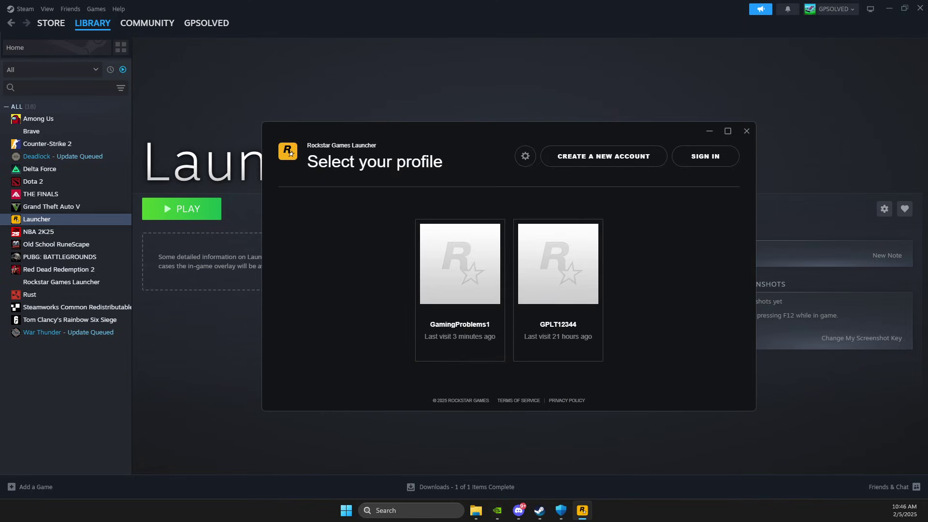
click(582, 511)
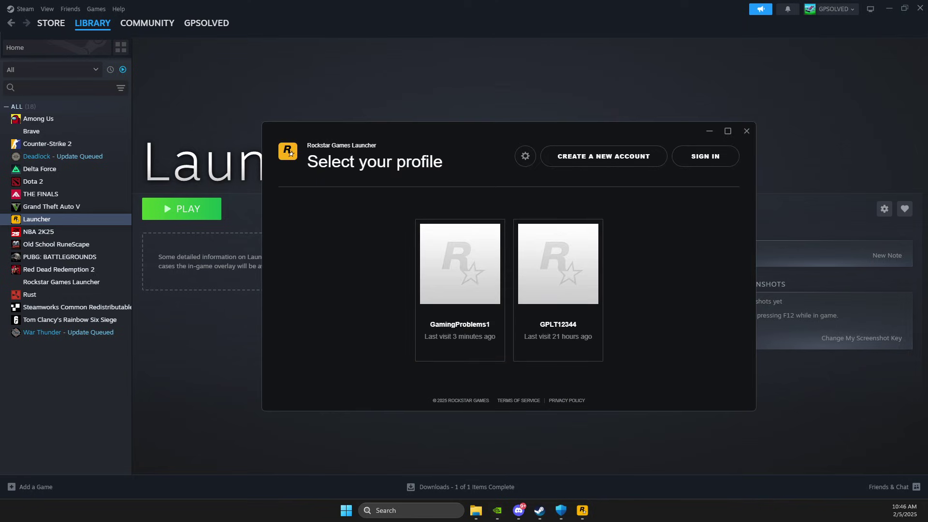